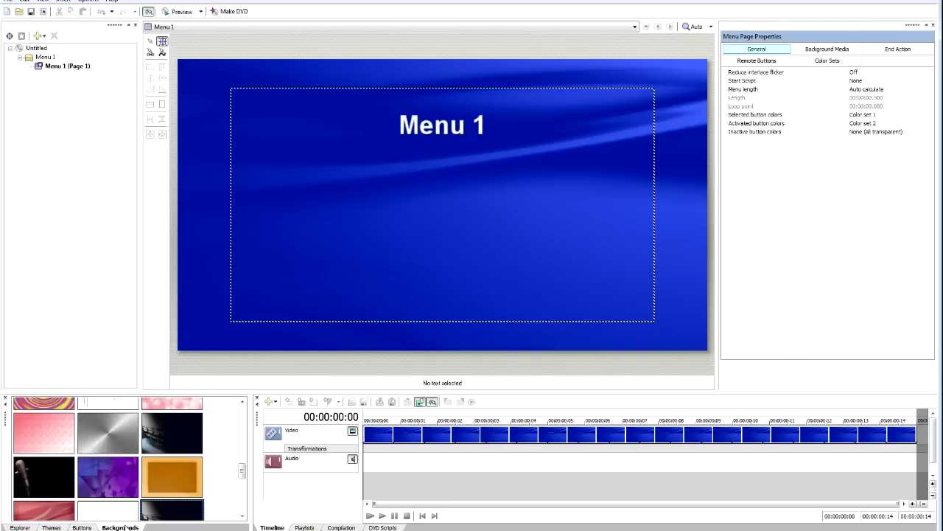
Apply the Skydive Elsinore theme from the Themes list and select its Ken-Jumps! button
{"action": "left_click", "coordinate": [51, 526]}
{"action": "left_click_drag", "start_coordinate": [243, 424], "coordinate": [247, 452]}
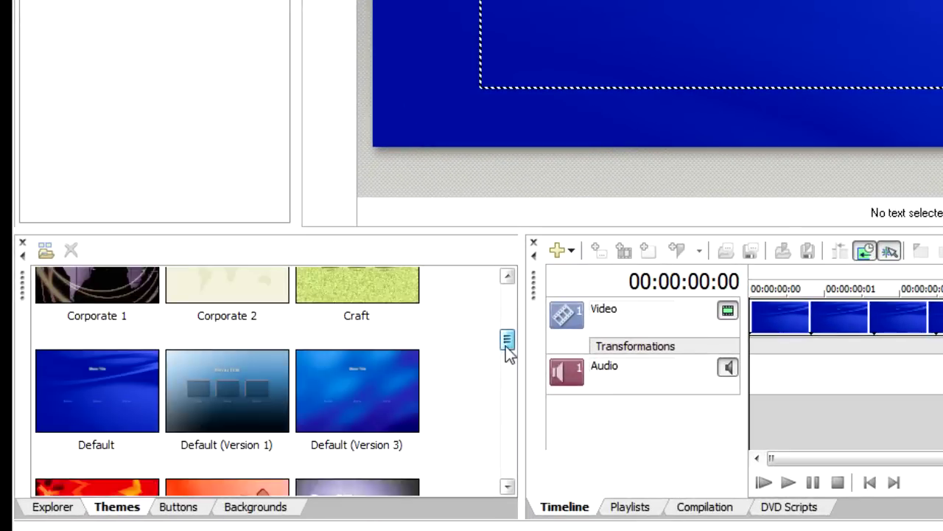
{"action": "left_click_drag", "start_coordinate": [507, 352], "coordinate": [507, 421]}
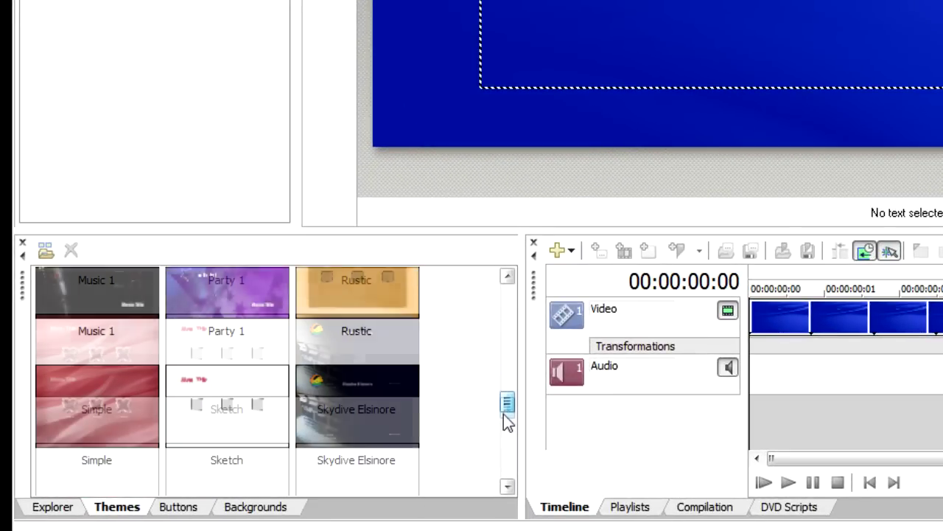
{"action": "left_click", "coordinate": [368, 375]}
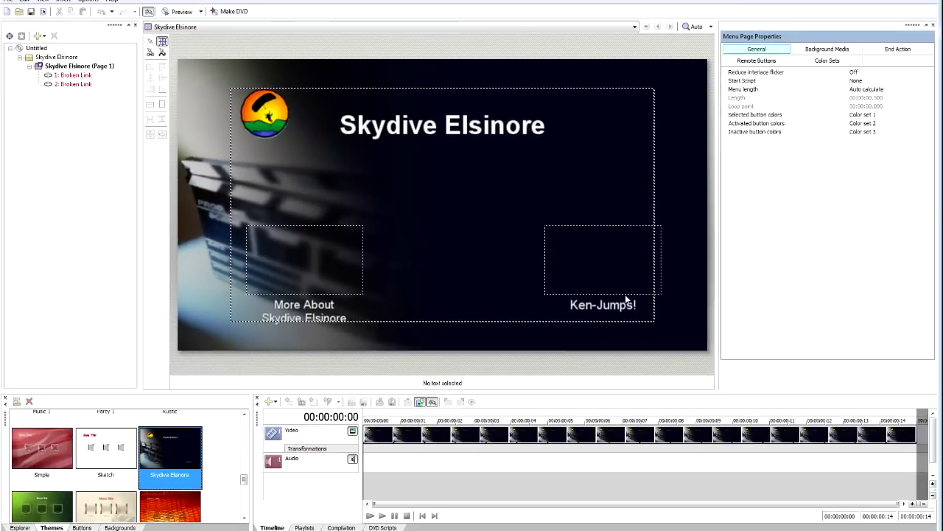
{"action": "left_click", "coordinate": [622, 280]}
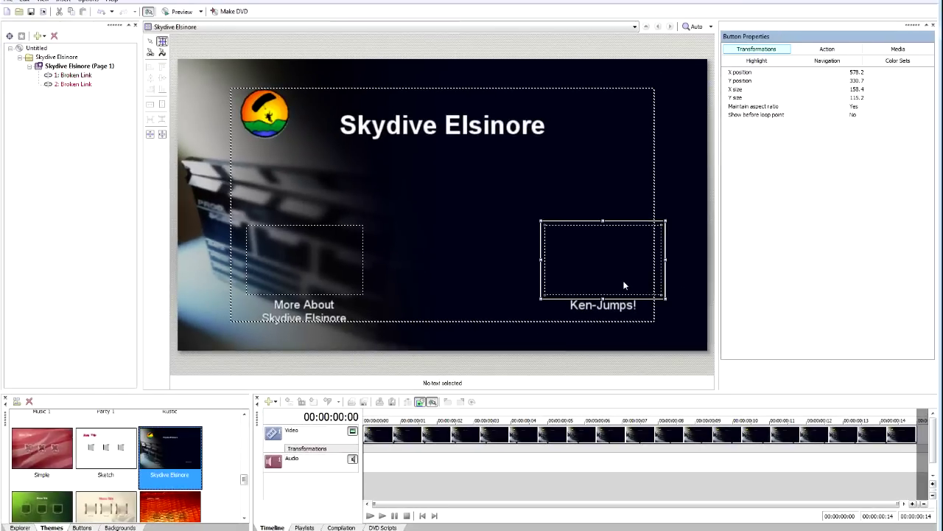
Replace the Ken-Jumps! button with a Roger.mpg video button at the menu's lower right
{"action": "key", "text": "Delete"}
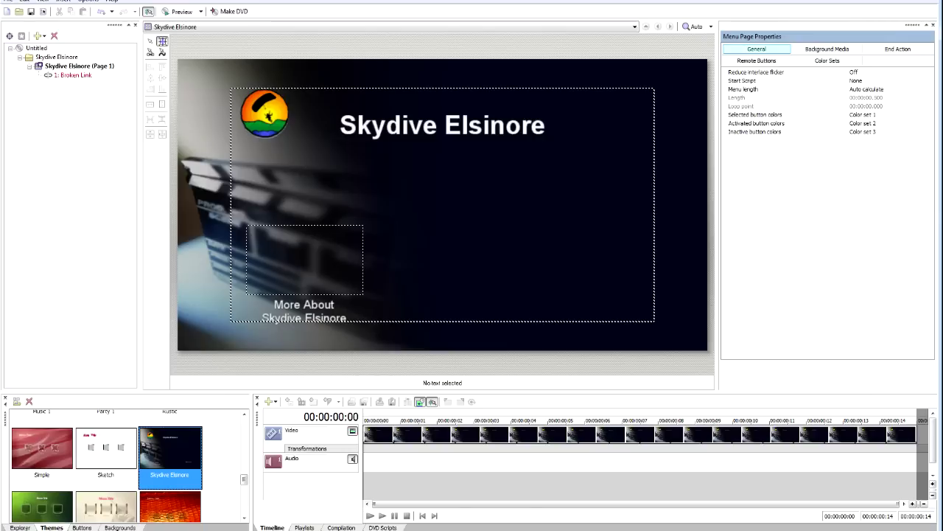
{"action": "left_click", "coordinate": [20, 527]}
{"action": "left_click_drag", "start_coordinate": [122, 423], "coordinate": [524, 270]}
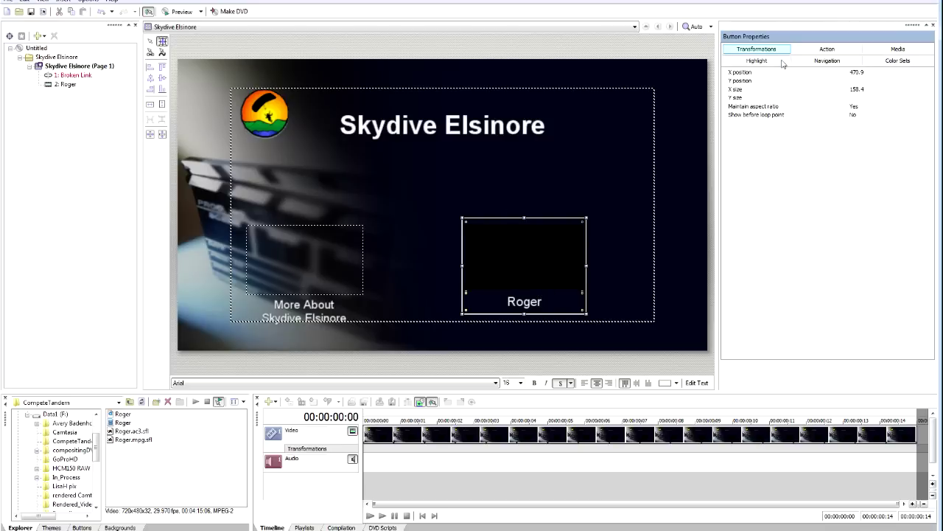
{"action": "left_click", "coordinate": [8, 2]}
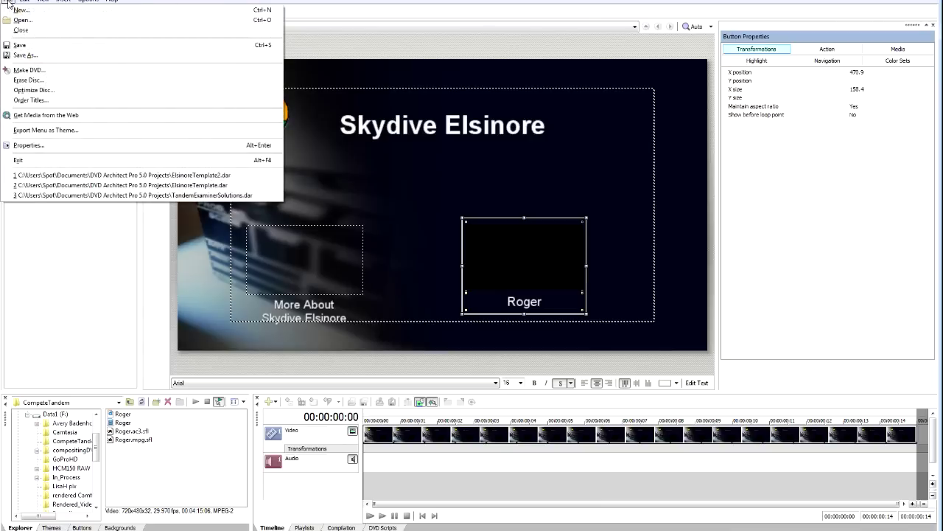
{"action": "left_click", "coordinate": [19, 146]}
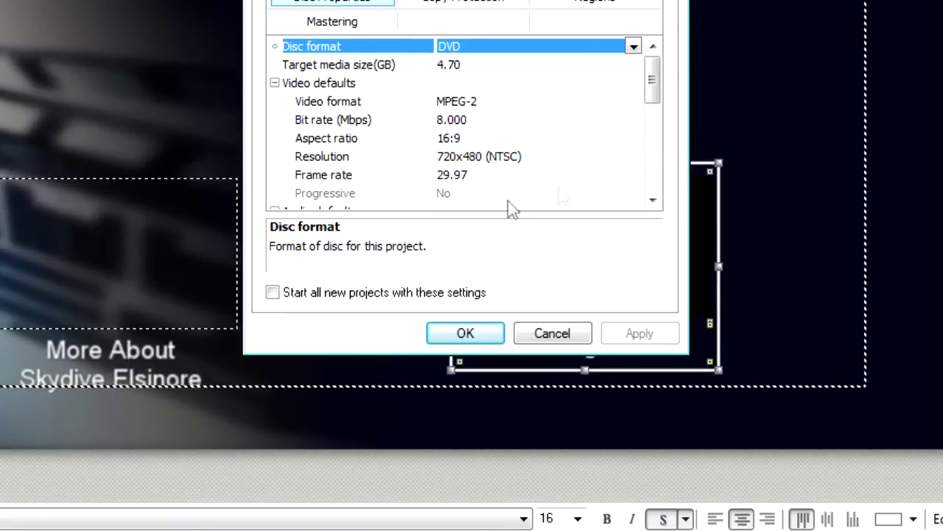
Browse for an Extras folder, expanding the Data1 (F:) drive and its In_Process folder
{"action": "left_click_drag", "start_coordinate": [659, 86], "coordinate": [661, 161]}
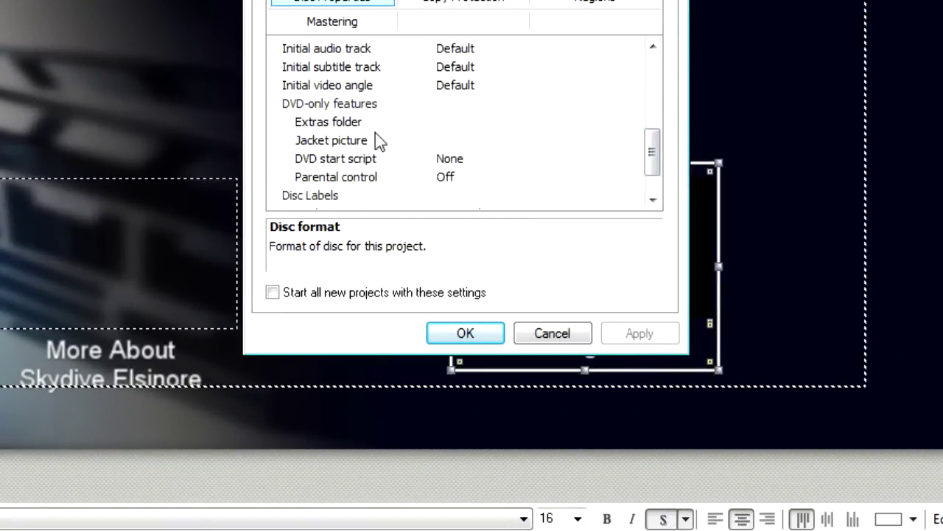
{"action": "left_click", "coordinate": [539, 122]}
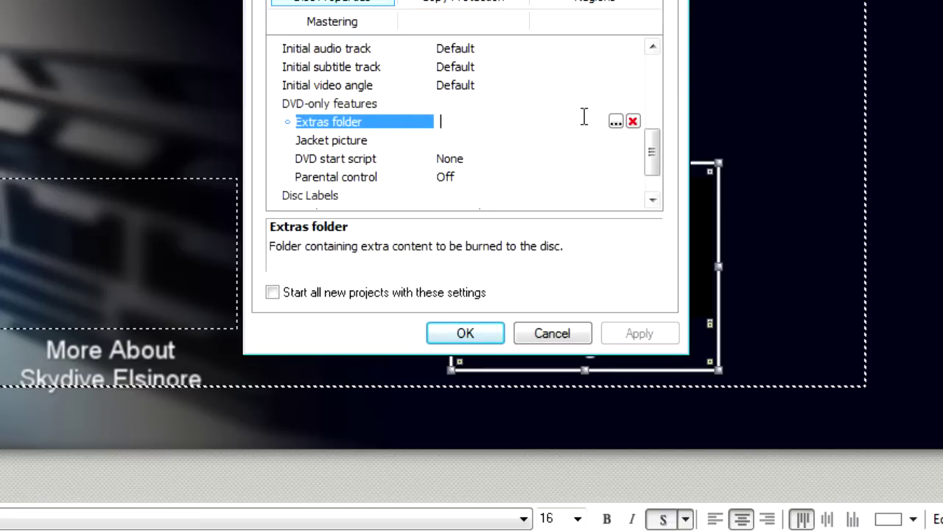
{"action": "left_click", "coordinate": [616, 121]}
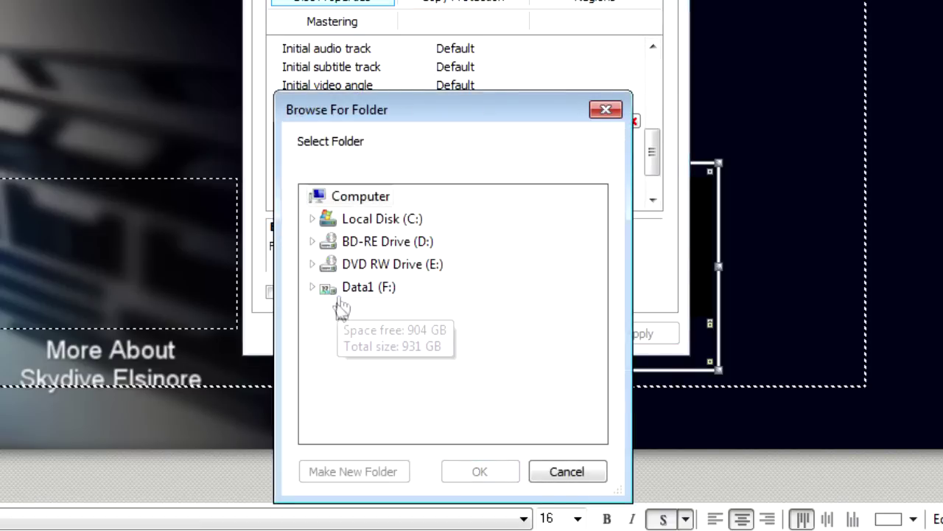
{"action": "left_click", "coordinate": [361, 287]}
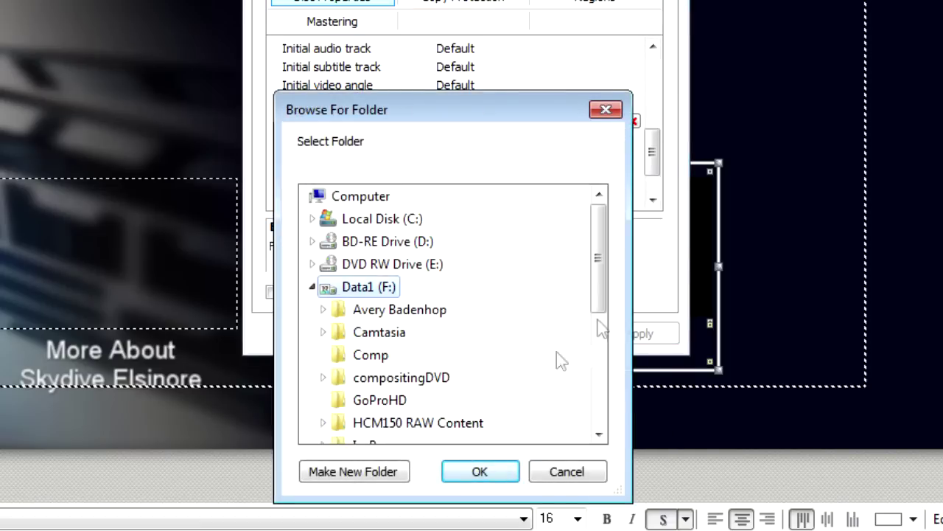
{"action": "scroll", "coordinate": [607, 305], "scroll_direction": "down", "scroll_amount": 1}
{"action": "left_click", "coordinate": [405, 356]}
Set the Extras folder to F:\In_Process\Roger\100CANON\
{"action": "scroll", "coordinate": [402, 366], "scroll_direction": "up", "scroll_amount": 1}
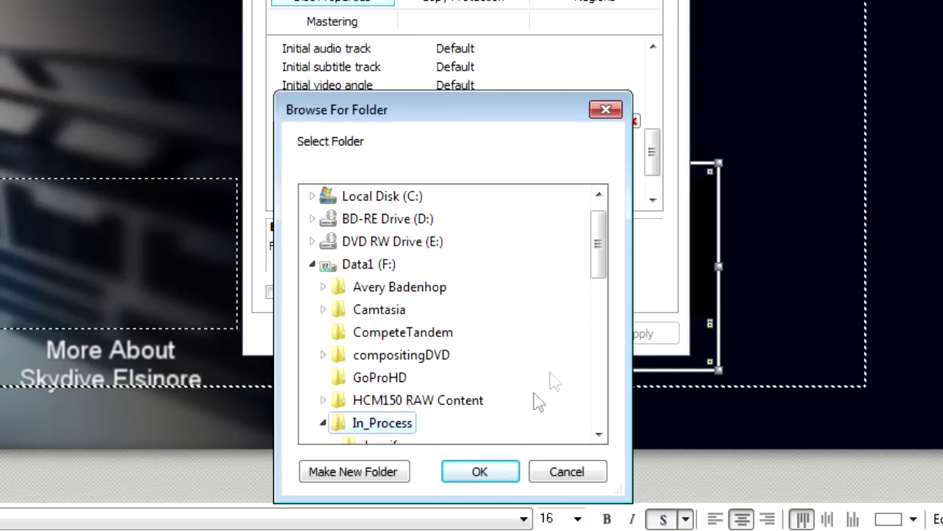
{"action": "scroll", "coordinate": [600, 291], "scroll_direction": "down", "scroll_amount": 1}
{"action": "left_click_drag", "start_coordinate": [600, 292], "coordinate": [600, 343]}
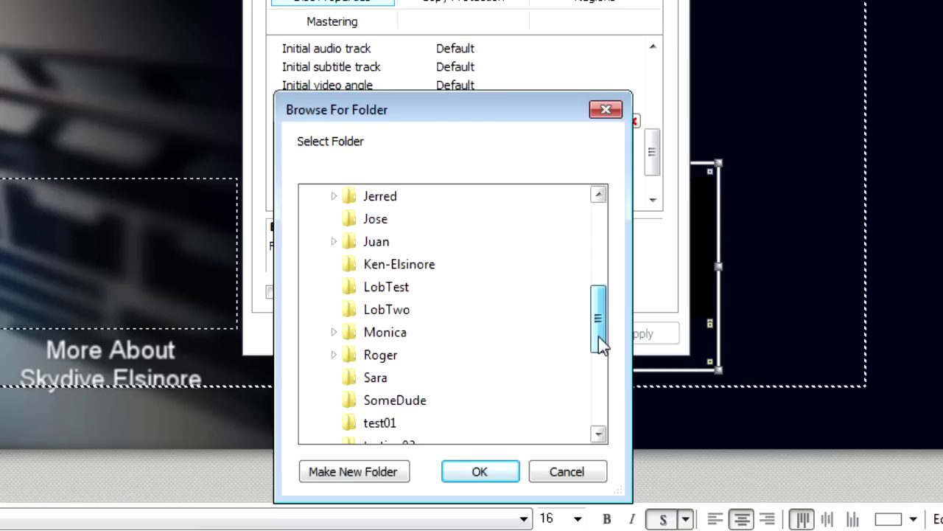
{"action": "left_click", "coordinate": [396, 361]}
{"action": "scroll", "coordinate": [396, 364], "scroll_direction": "up", "scroll_amount": 1}
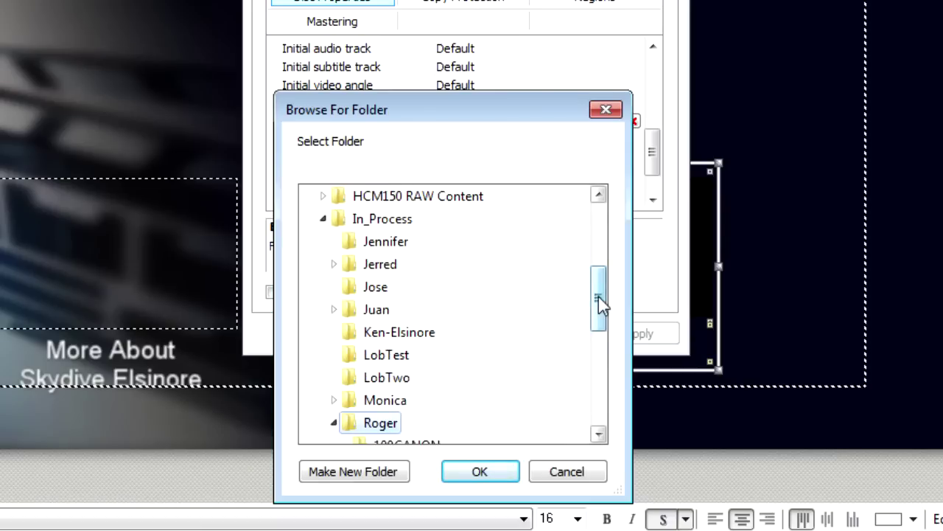
{"action": "left_click_drag", "start_coordinate": [599, 301], "coordinate": [600, 325]}
{"action": "left_click", "coordinate": [394, 353]}
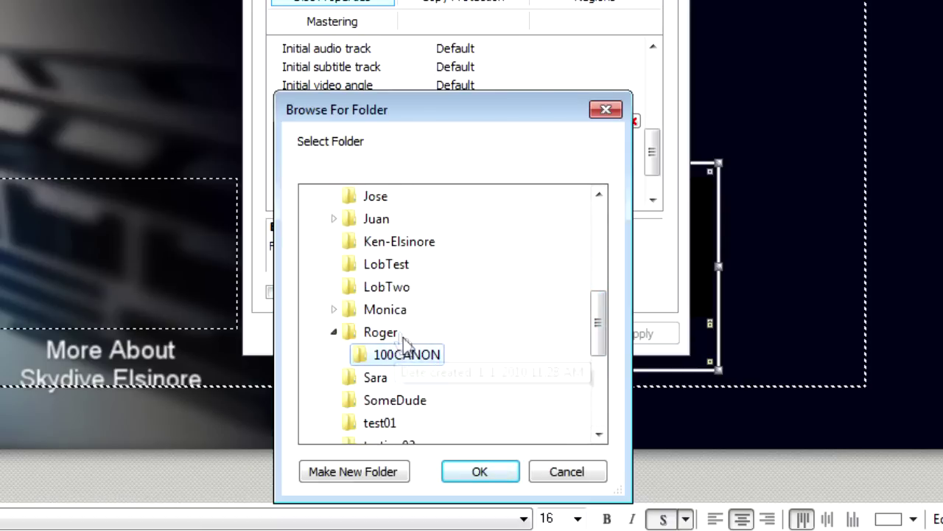
{"action": "left_click", "coordinate": [485, 472]}
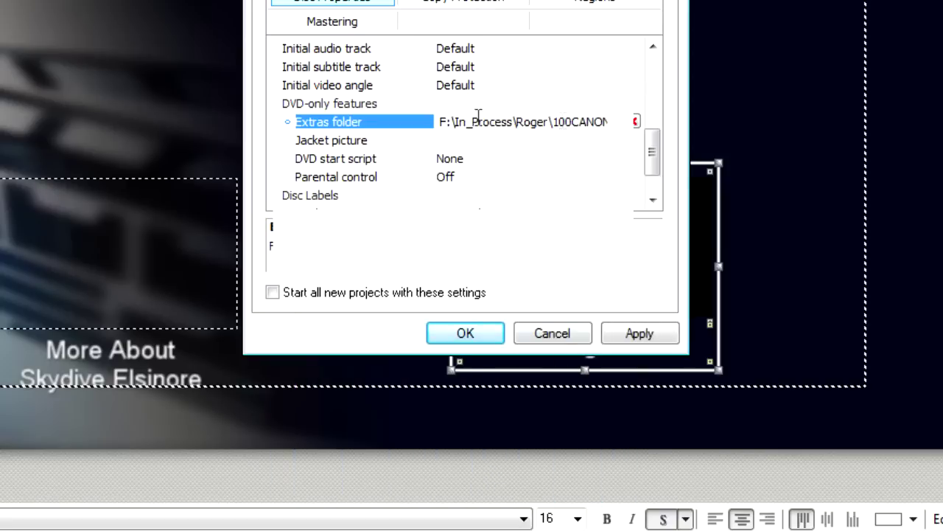
{"action": "left_click", "coordinate": [579, 140]}
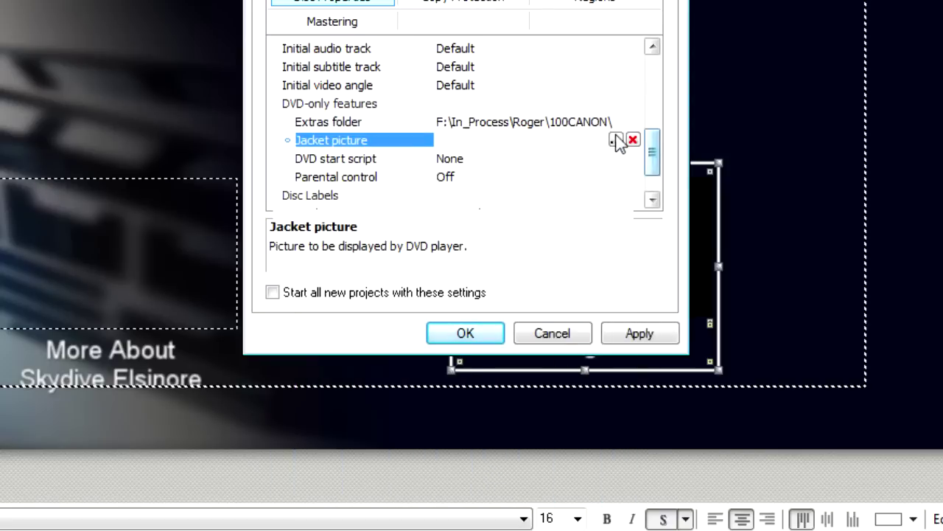
Browse for a jacket picture, keeping the All Image Files filter
{"action": "left_click", "coordinate": [614, 141]}
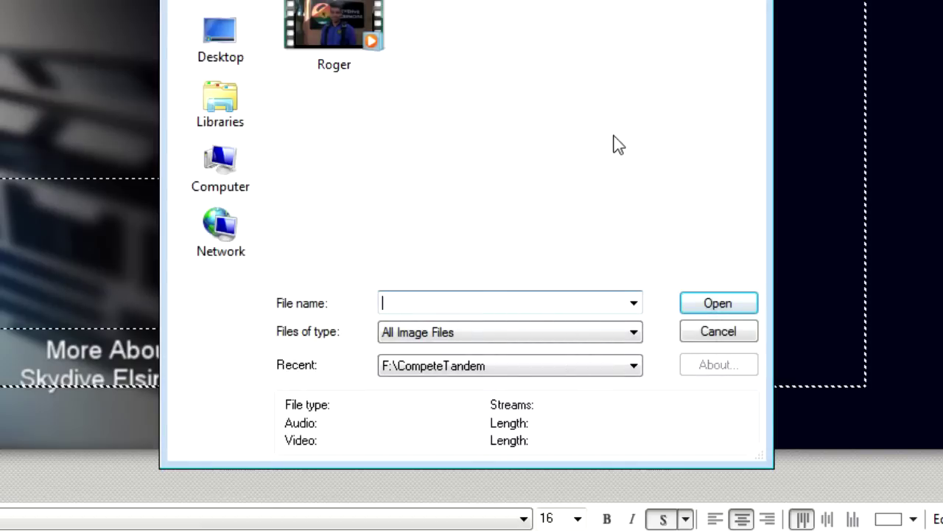
{"action": "left_click", "coordinate": [634, 333]}
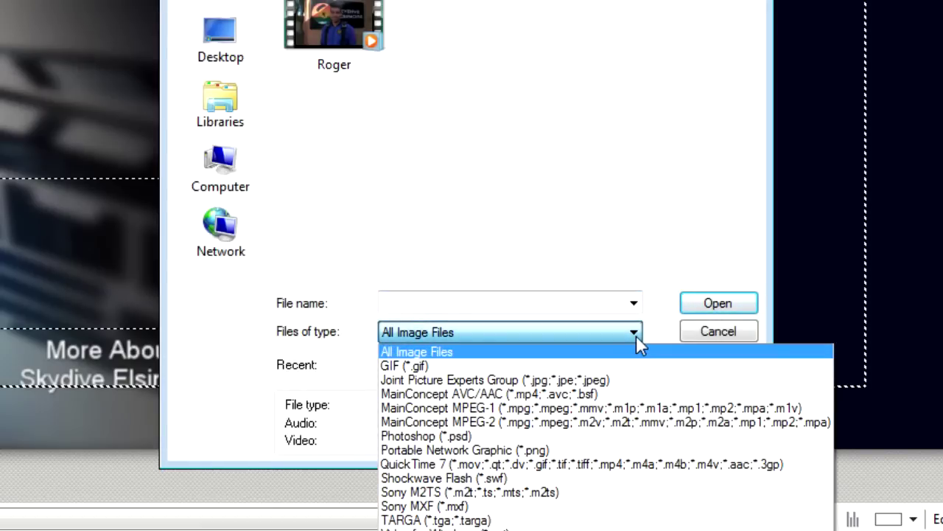
{"action": "left_click", "coordinate": [653, 331]}
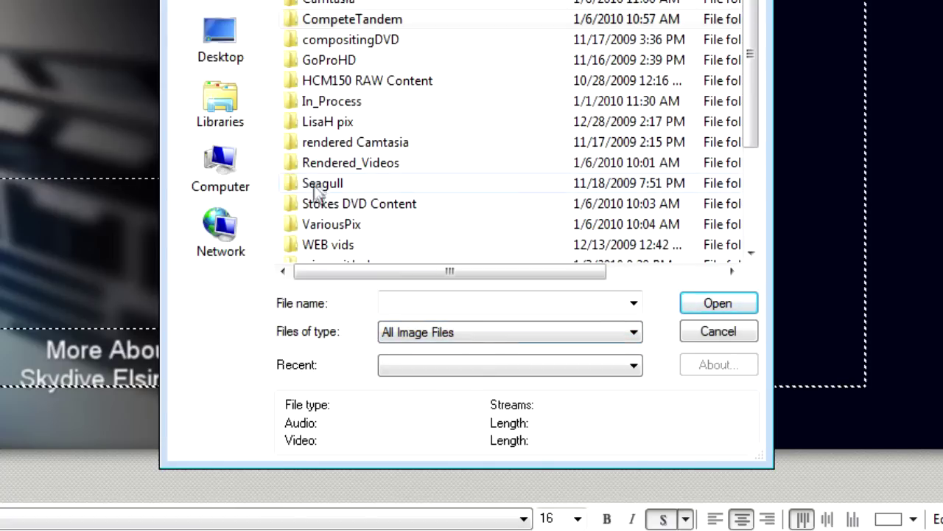
Set IMG_0325 from In_Process\Roger\100CANON as the jacket picture and apply it
{"action": "double_click", "coordinate": [337, 104]}
{"action": "double_click", "coordinate": [333, 158]}
{"action": "double_click", "coordinate": [346, 34]}
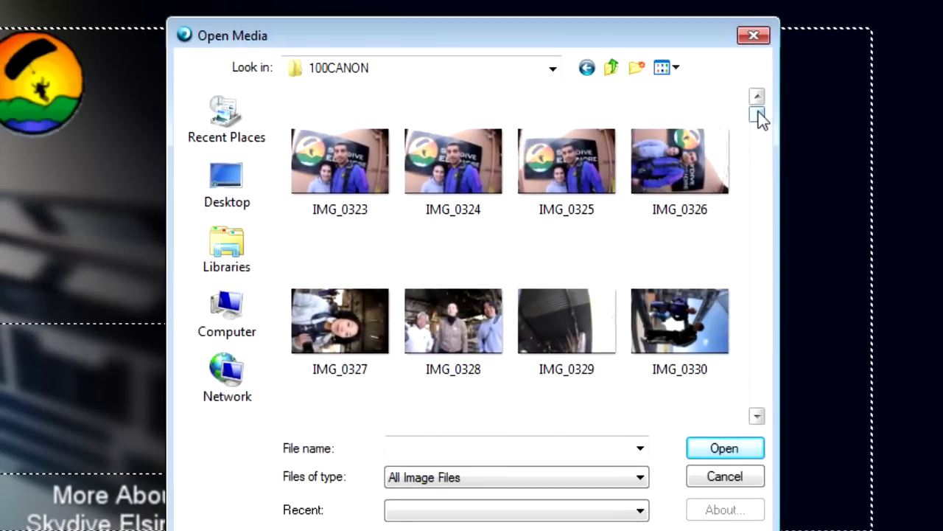
{"action": "mouse_move", "coordinate": [762, 120]}
{"action": "left_mouse_down"}
{"action": "mouse_move", "coordinate": [764, 413]}
{"action": "mouse_move", "coordinate": [756, 109]}
{"action": "left_mouse_up"}
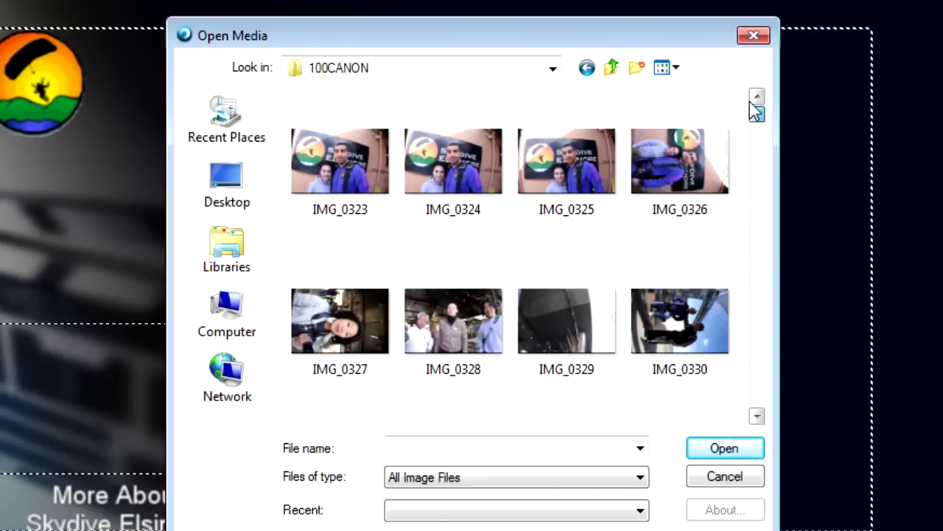
{"action": "left_click", "coordinate": [531, 186]}
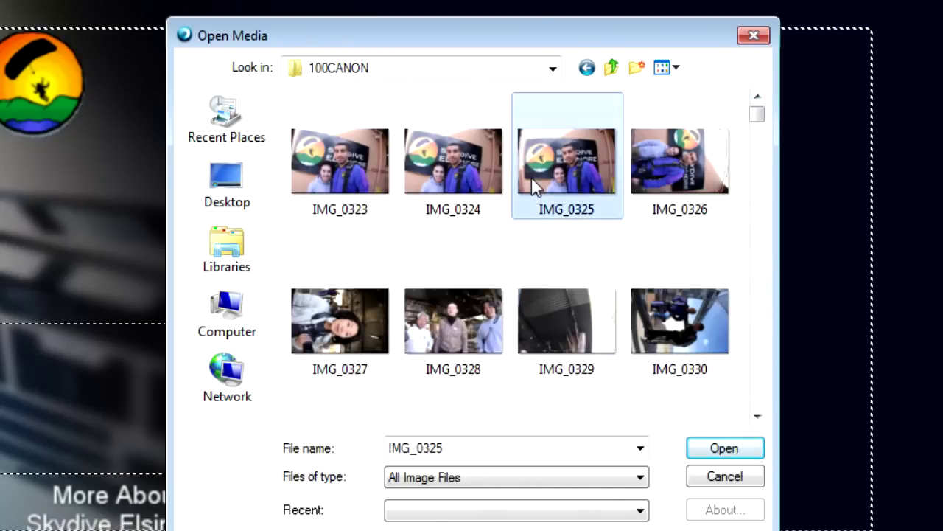
{"action": "left_click", "coordinate": [712, 450]}
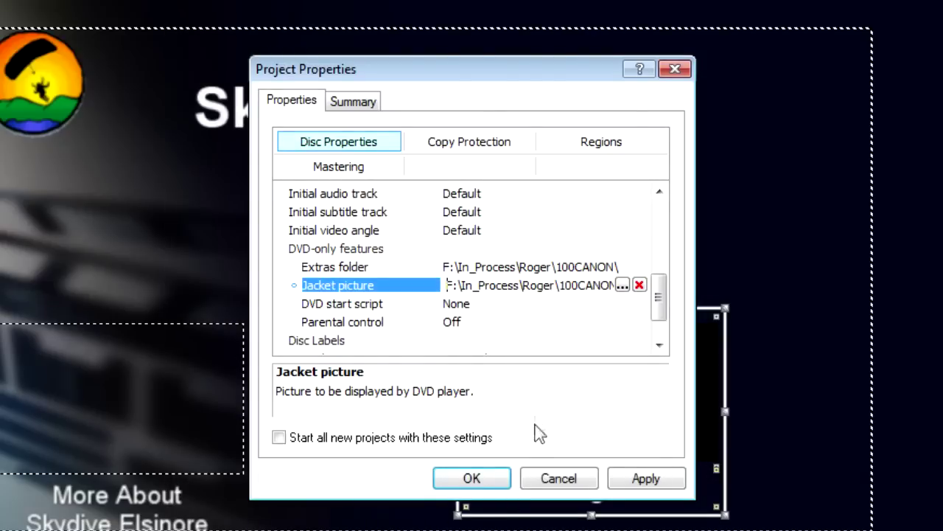
{"action": "left_click", "coordinate": [659, 482]}
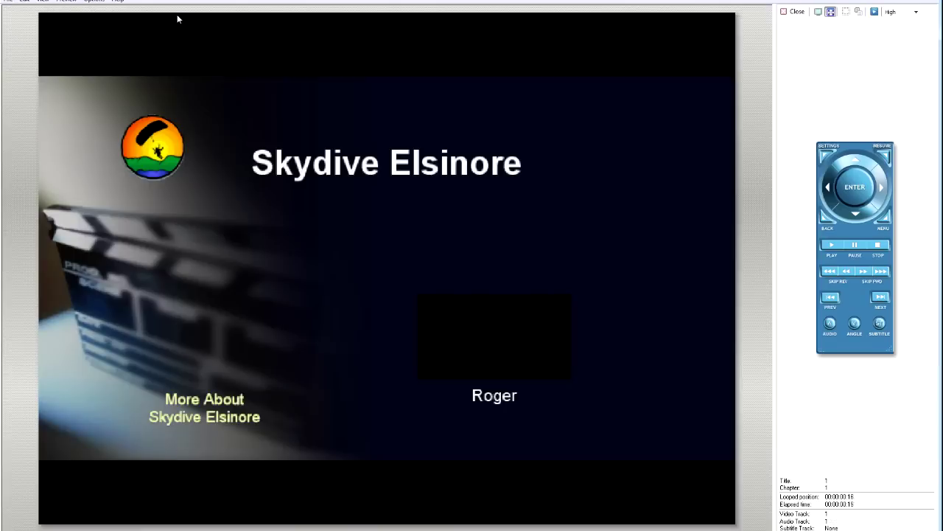
Stop the preview to show the jacket photo, then resume playback to the menu
{"action": "left_click", "coordinate": [880, 247]}
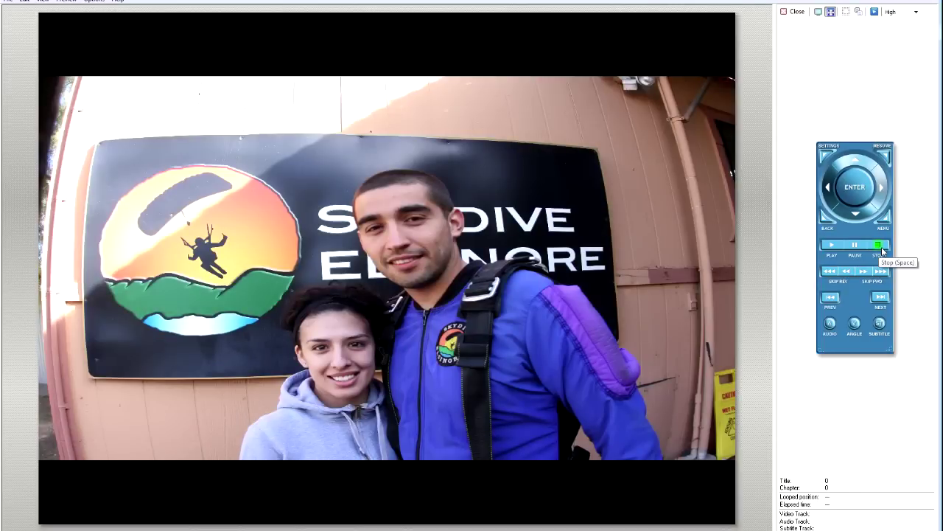
{"action": "left_click", "coordinate": [832, 245]}
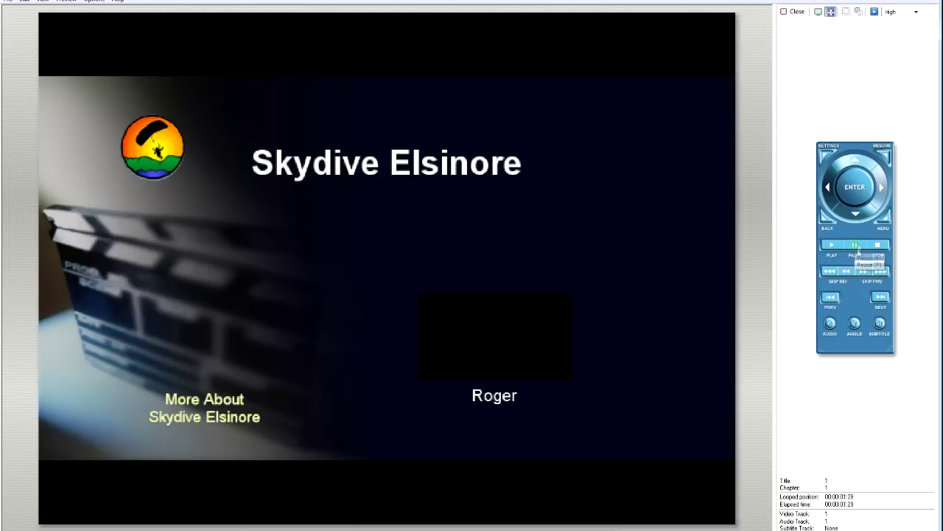
Close the disc preview and bring up the Make DVD options
{"action": "left_click", "coordinate": [794, 11]}
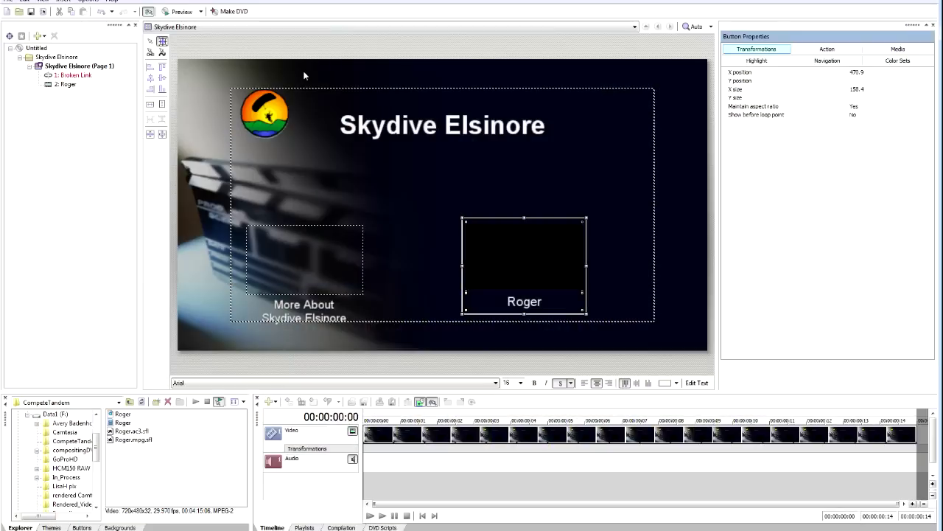
{"action": "left_click", "coordinate": [233, 12]}
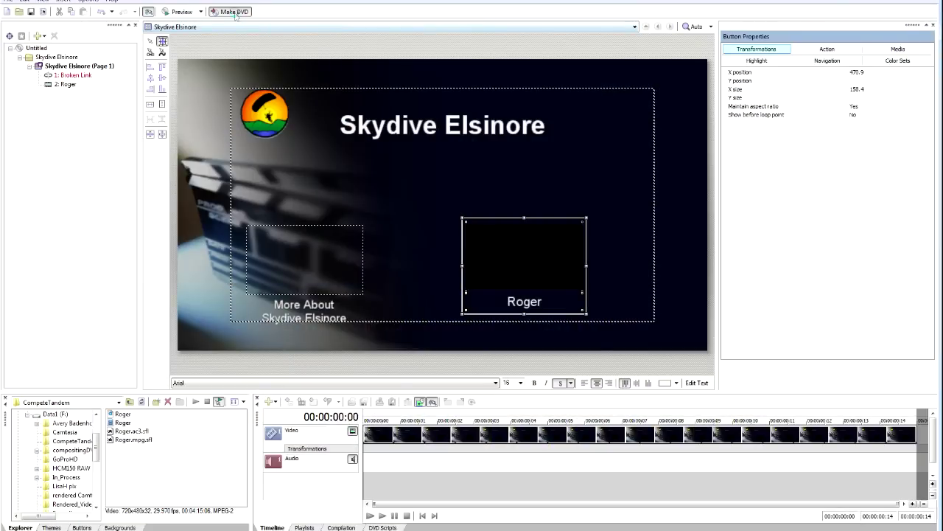